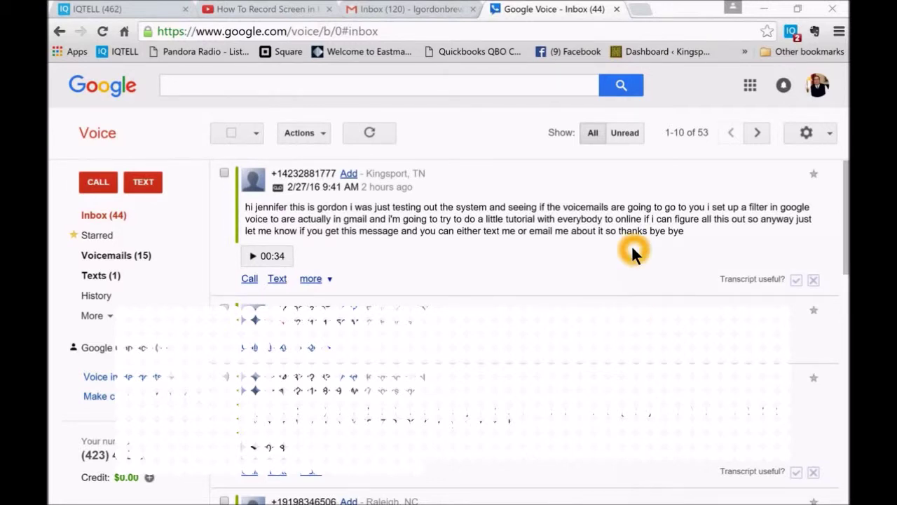
Open the Voicemail & Text settings of the Google Voice account.
{"action": "left_click", "coordinate": [597, 200]}
{"action": "left_click", "coordinate": [821, 135]}
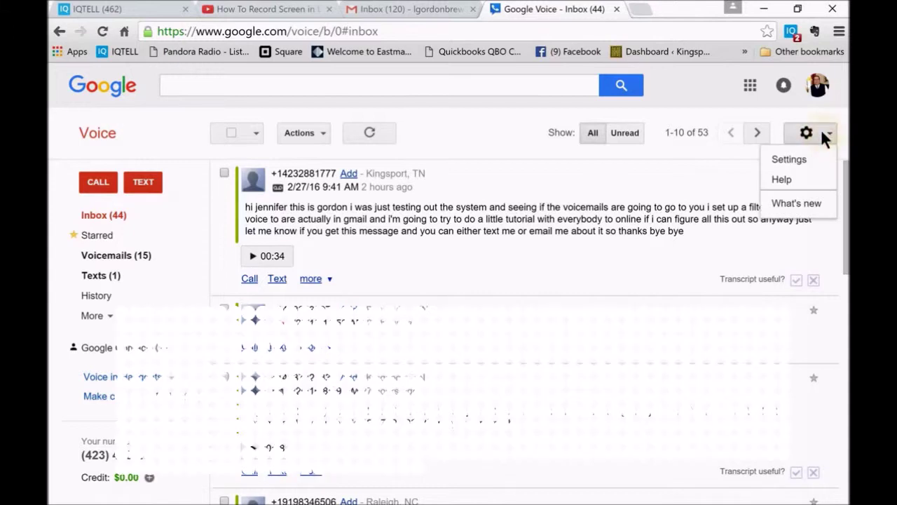
{"action": "left_click", "coordinate": [790, 163]}
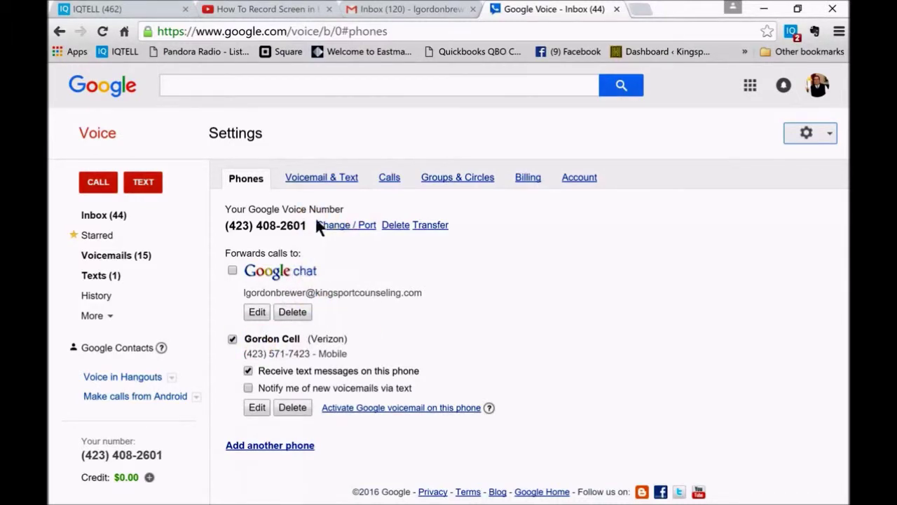
{"action": "left_click", "coordinate": [319, 179]}
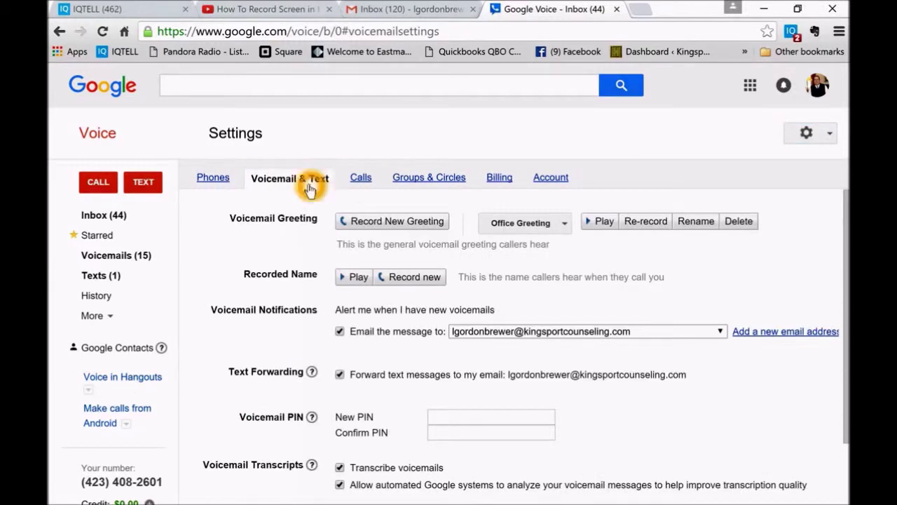
Examine the voicemail greeting, recorded name, voicemail email notification and text forwarding options.
{"action": "left_click", "coordinate": [378, 307]}
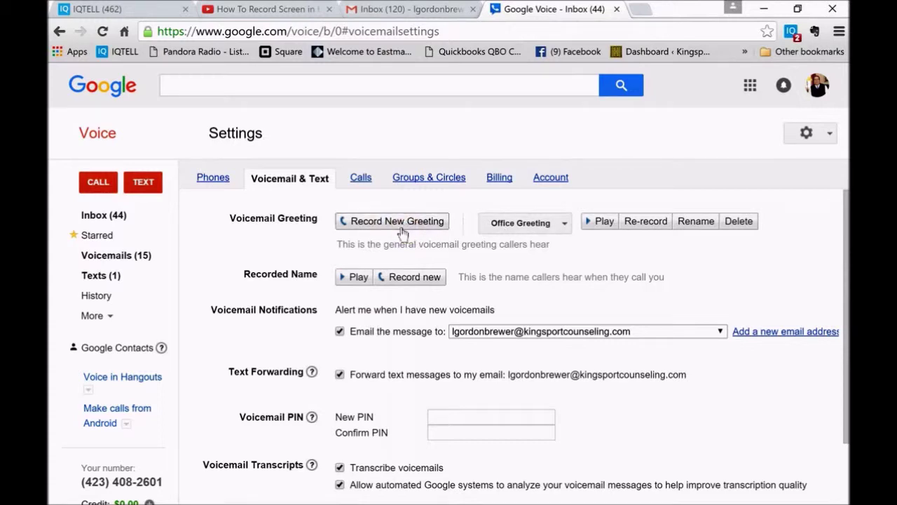
{"action": "left_click", "coordinate": [361, 227]}
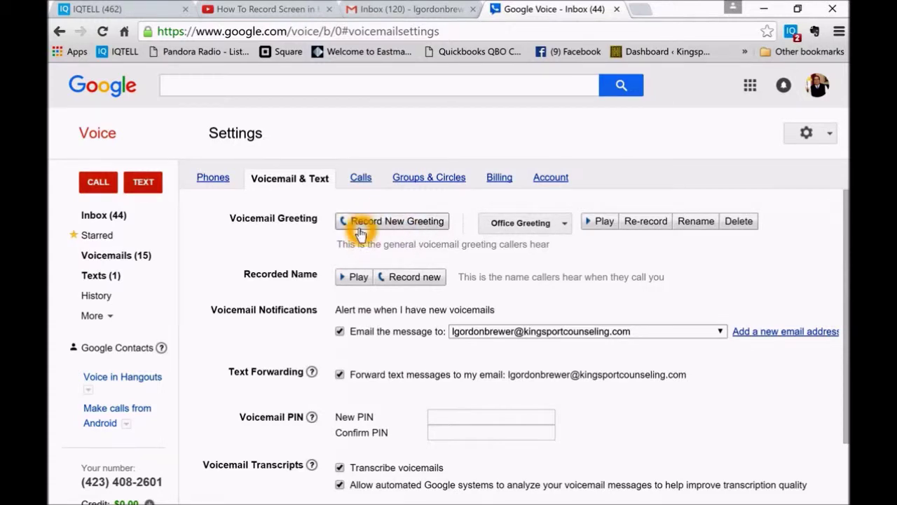
{"action": "left_click", "coordinate": [397, 228]}
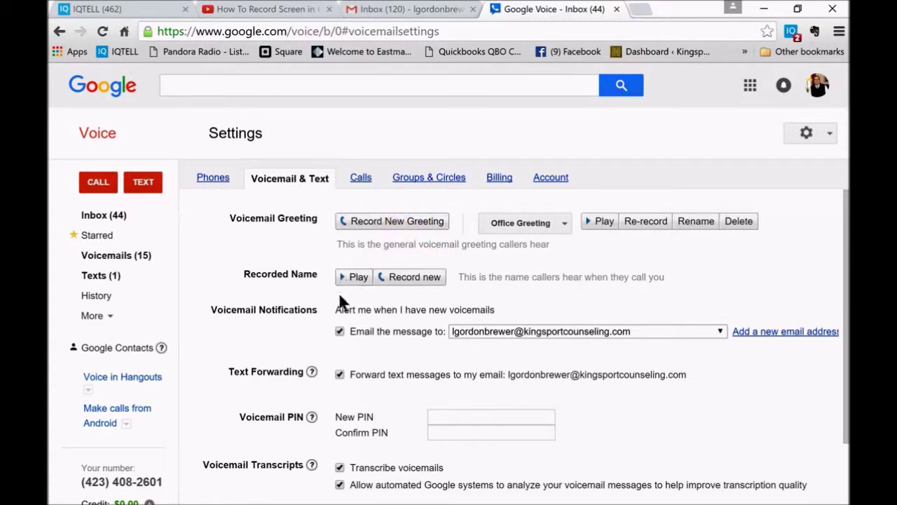
{"action": "left_click", "coordinate": [340, 331]}
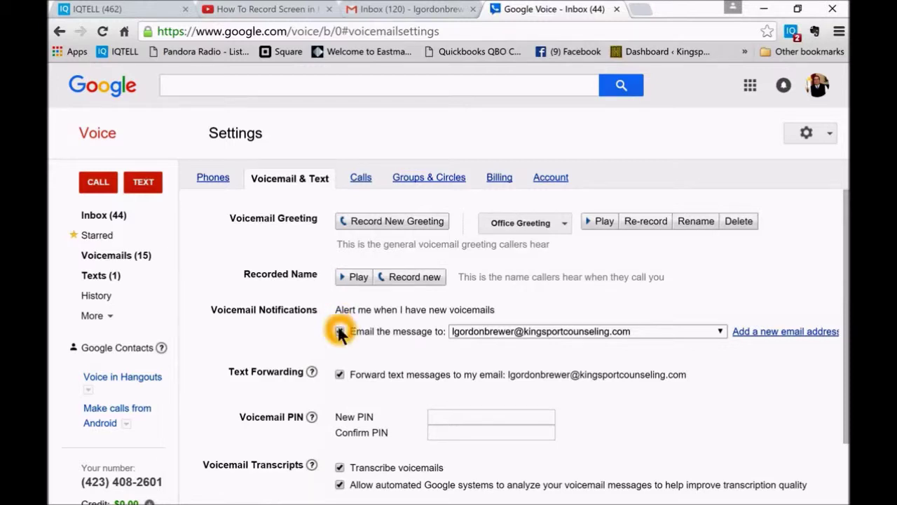
{"action": "left_click", "coordinate": [260, 311]}
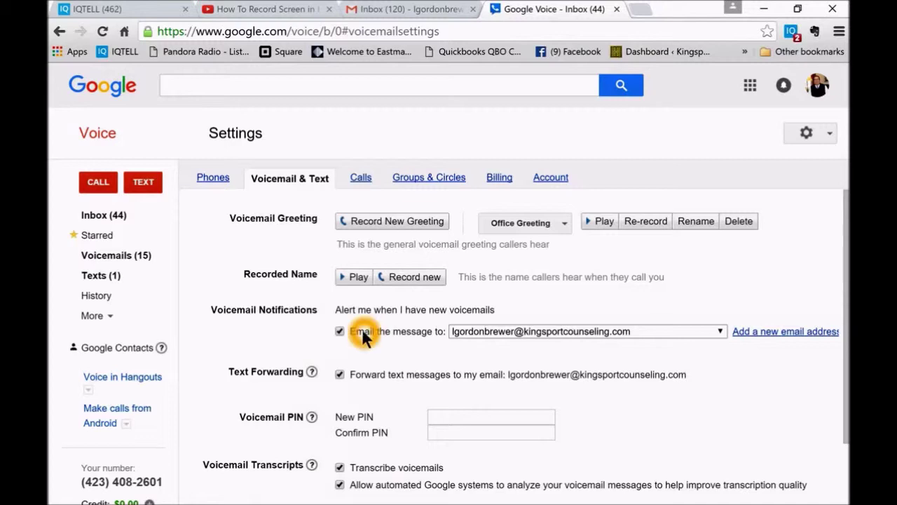
{"action": "left_click", "coordinate": [709, 327]}
{"action": "scroll", "coordinate": [343, 330], "scroll_direction": "down", "scroll_amount": 2}
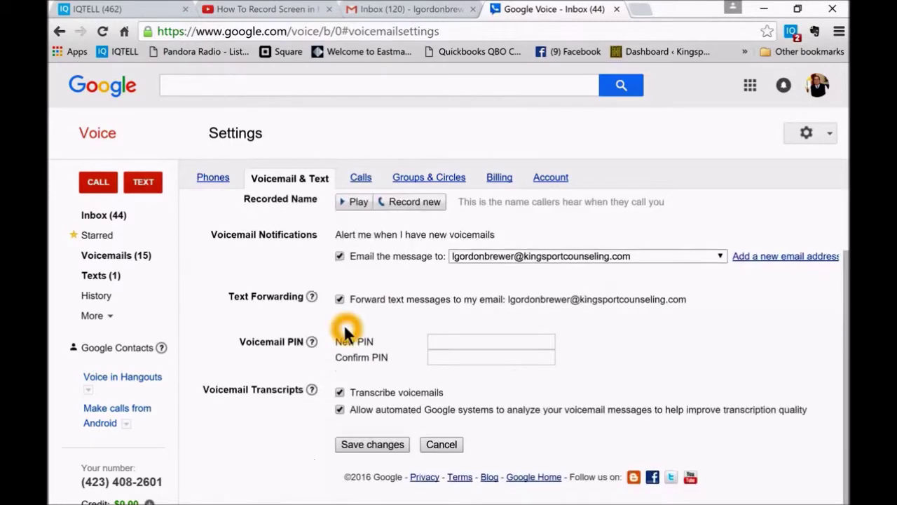
{"action": "scroll", "coordinate": [344, 324], "scroll_direction": "up", "scroll_amount": 2}
{"action": "scroll", "coordinate": [344, 324], "scroll_direction": "down", "scroll_amount": 2}
Keep voicemail transcription and automated message analysis enabled, and save the Voicemail & Text settings.
{"action": "left_click", "coordinate": [340, 393]}
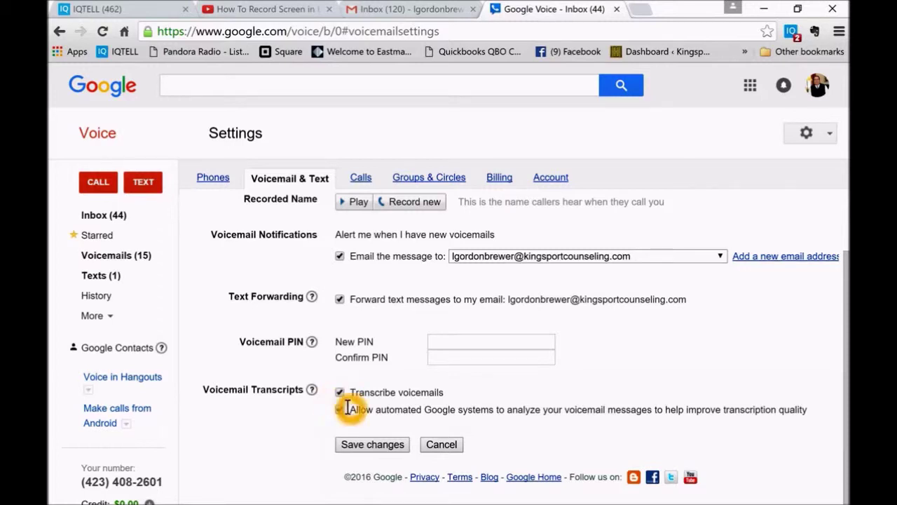
{"action": "left_click", "coordinate": [339, 411]}
{"action": "left_click", "coordinate": [344, 401]}
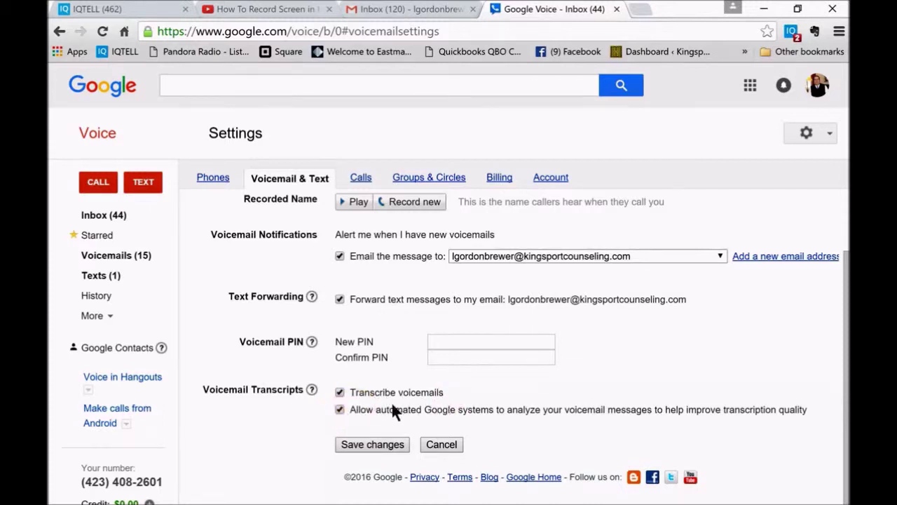
{"action": "left_click", "coordinate": [371, 441]}
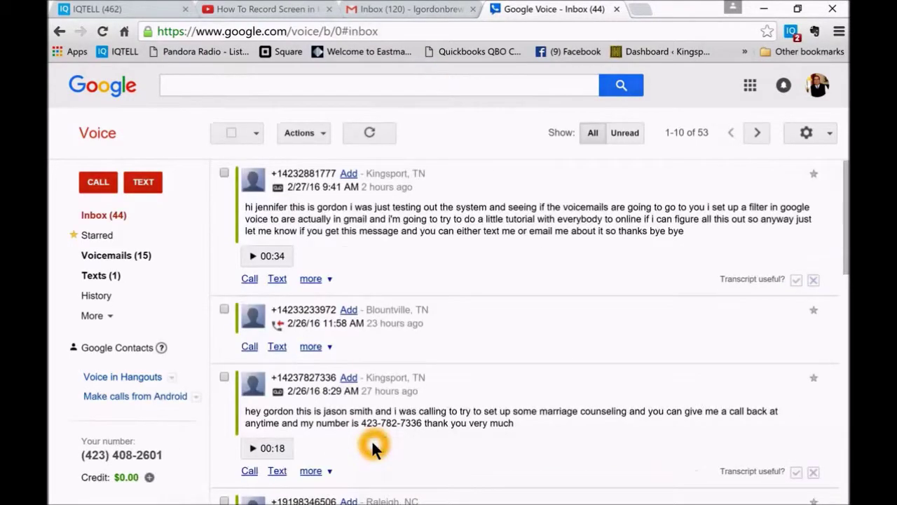
Switch to Gmail, view the newest Google Voice voicemail email with its transcript, and return to the inbox.
{"action": "left_click", "coordinate": [398, 14]}
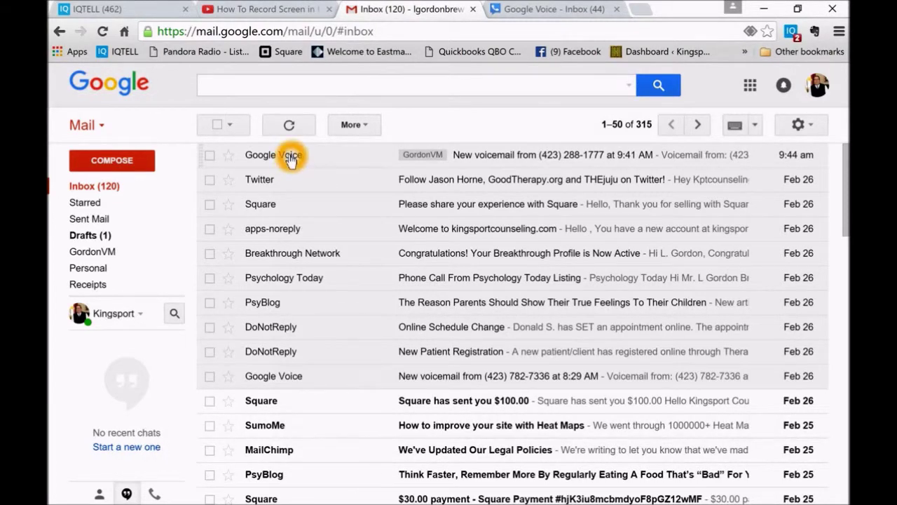
{"action": "mouse_move", "coordinate": [291, 158]}
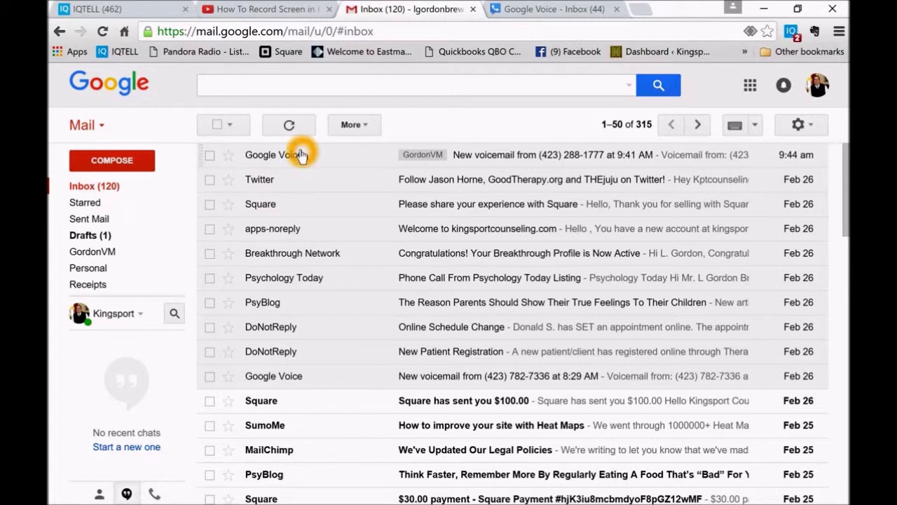
{"action": "left_click", "coordinate": [336, 155]}
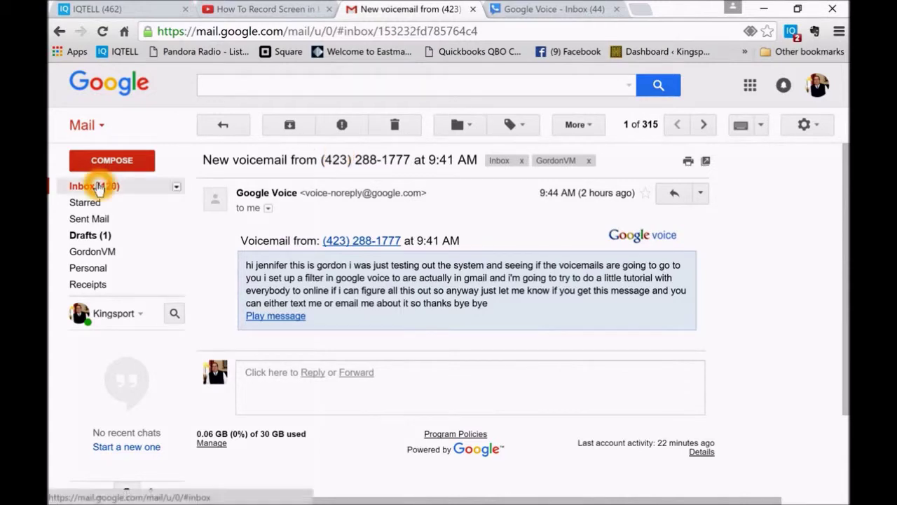
{"action": "left_click", "coordinate": [91, 186]}
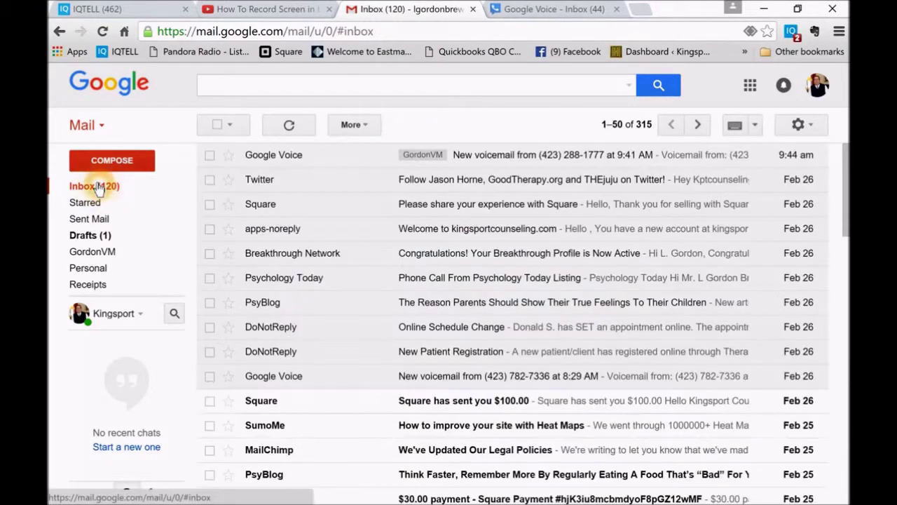
Set Gmail to forward a copy of incoming mail to the existing forwarding address, keep the Inbox copy, and save the settings.
{"action": "left_click", "coordinate": [802, 126]}
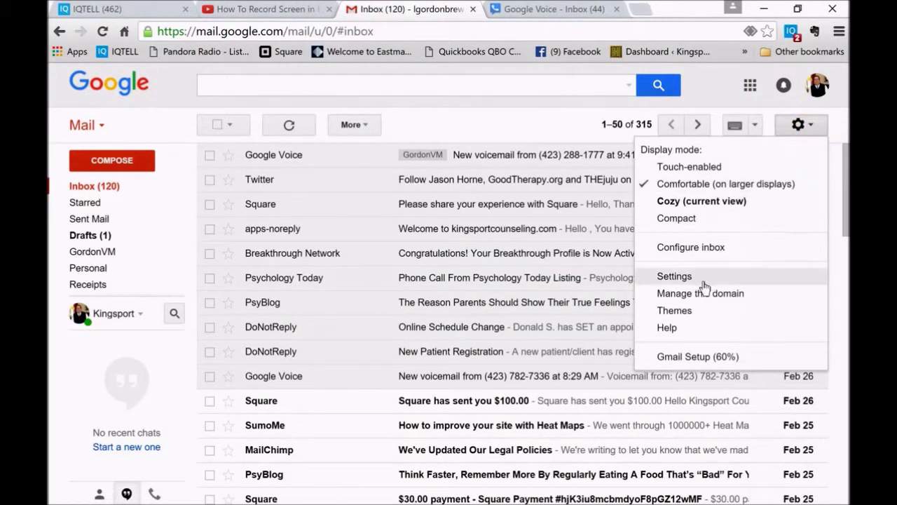
{"action": "left_click", "coordinate": [676, 278]}
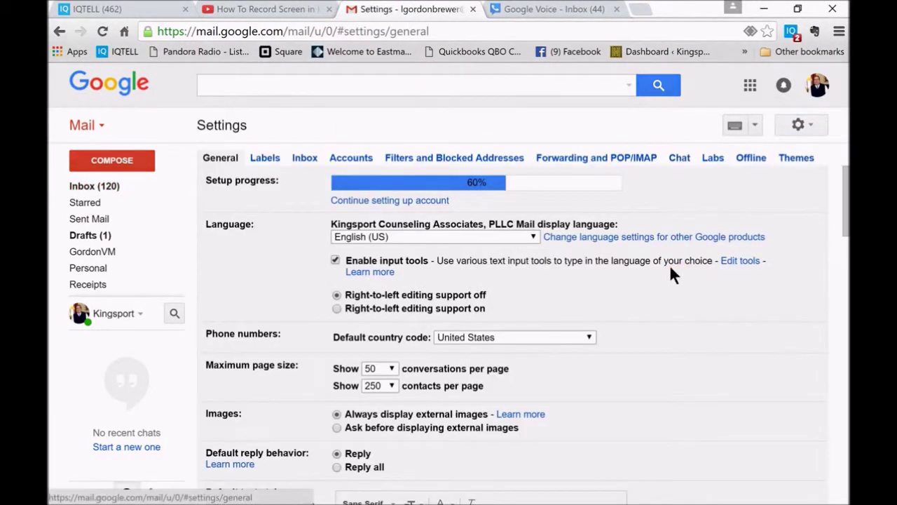
{"action": "left_click", "coordinate": [565, 160]}
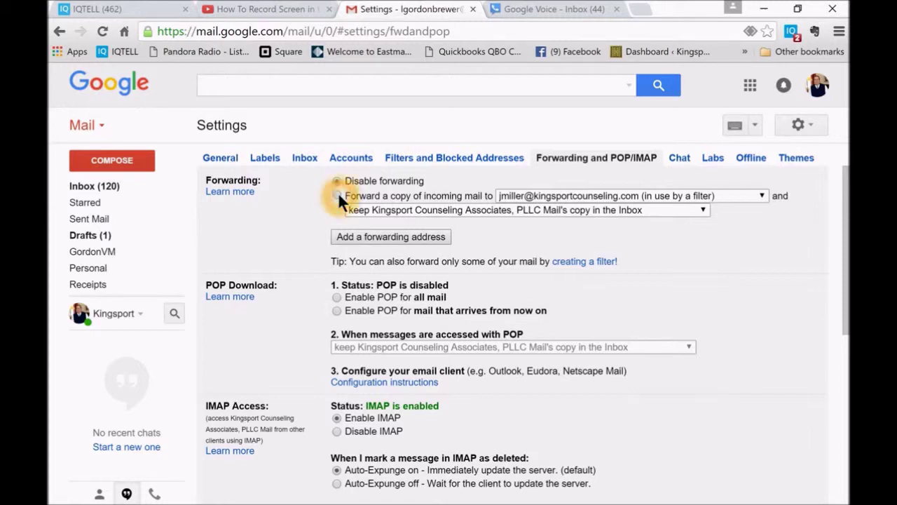
{"action": "left_click", "coordinate": [339, 196]}
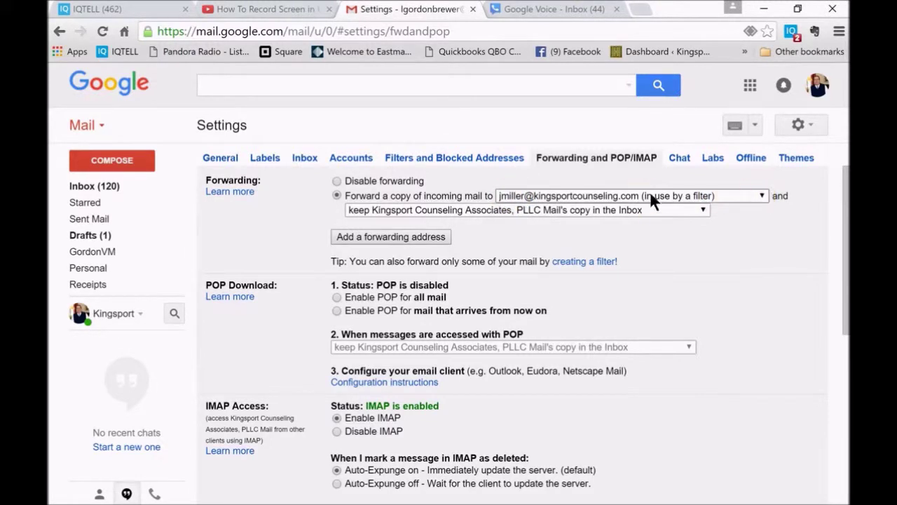
{"action": "left_click", "coordinate": [673, 191]}
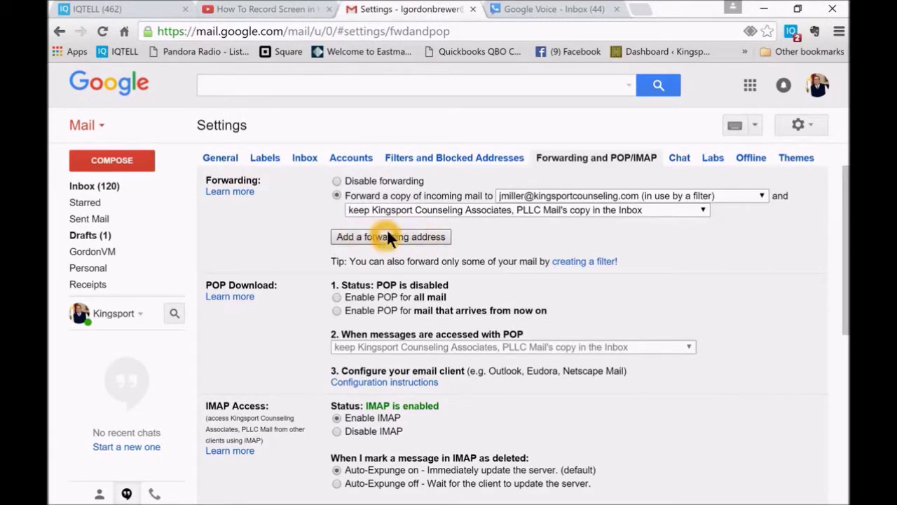
{"action": "left_click", "coordinate": [761, 196]}
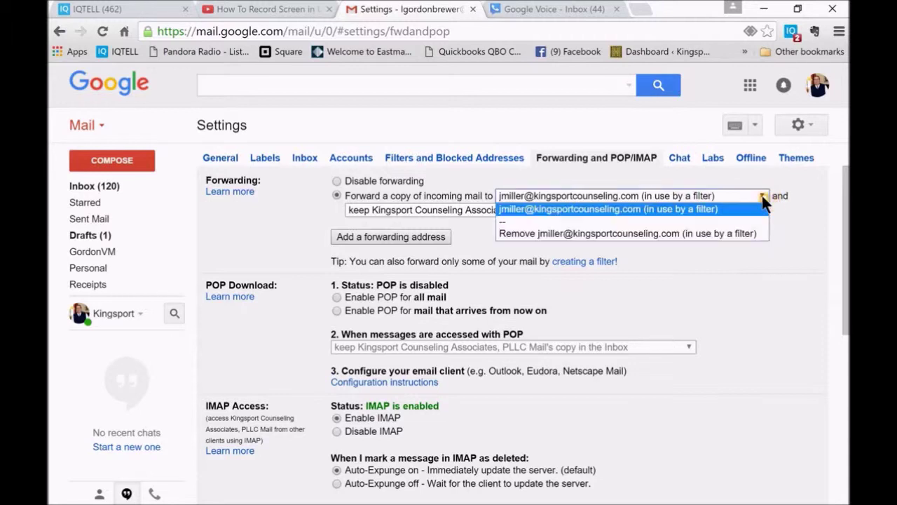
{"action": "left_click", "coordinate": [684, 209]}
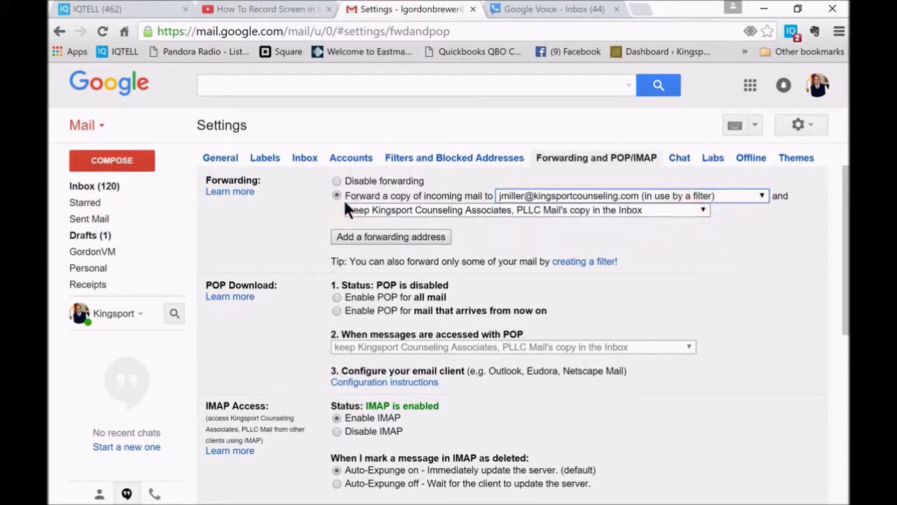
{"action": "scroll", "coordinate": [449, 223], "scroll_direction": "down", "scroll_amount": 2}
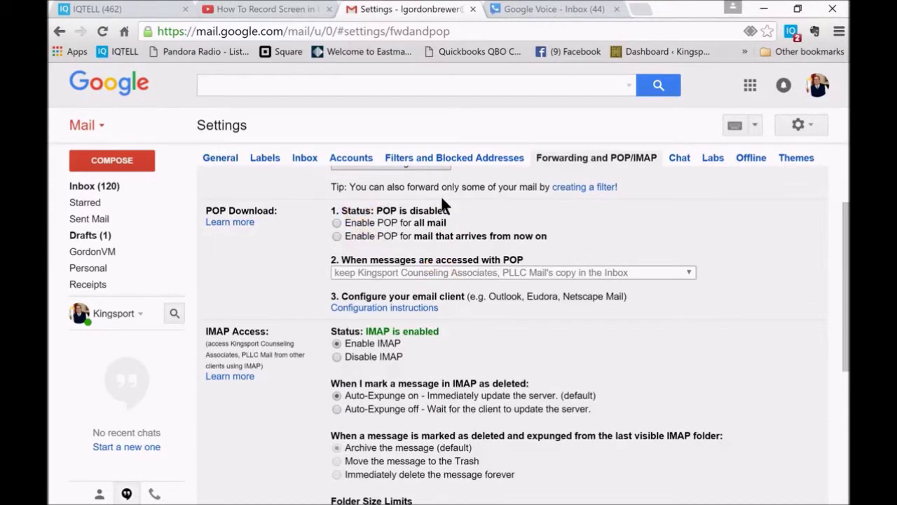
{"action": "scroll", "coordinate": [521, 218], "scroll_direction": "up", "scroll_amount": 2}
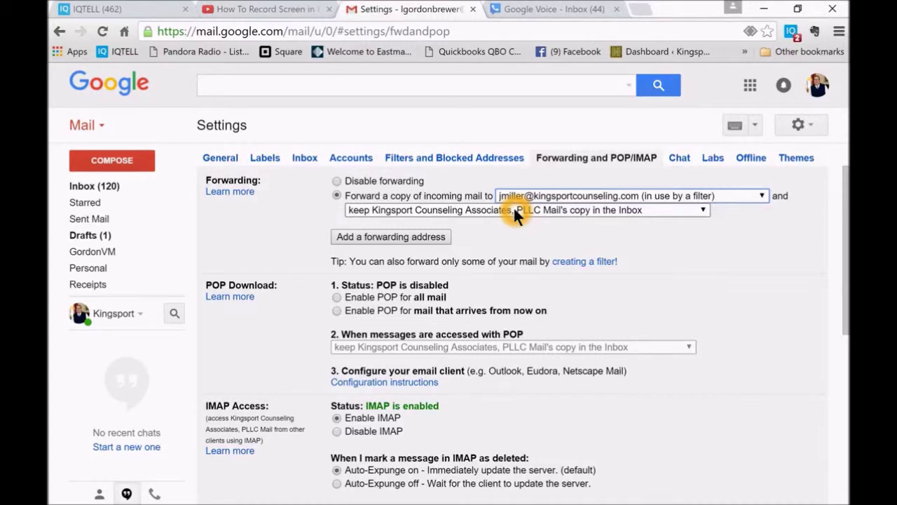
{"action": "scroll", "coordinate": [535, 241], "scroll_direction": "down", "scroll_amount": 8}
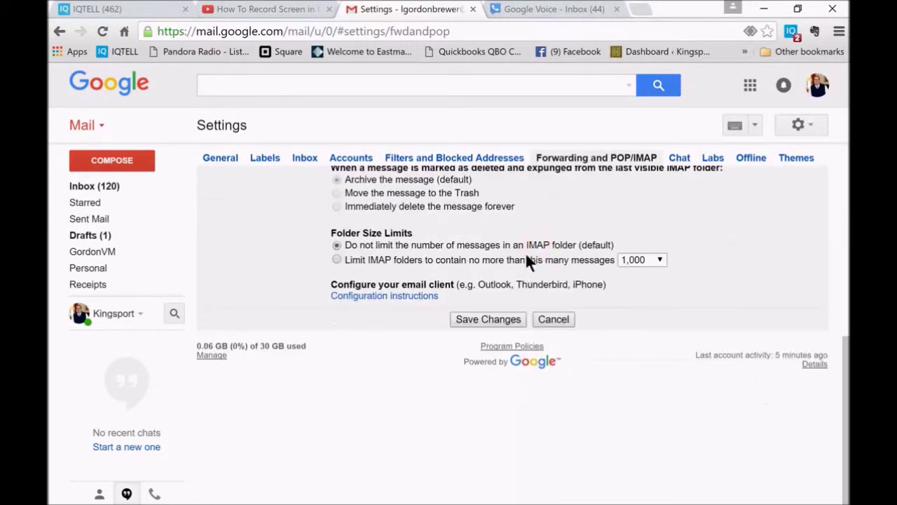
{"action": "left_click", "coordinate": [481, 320]}
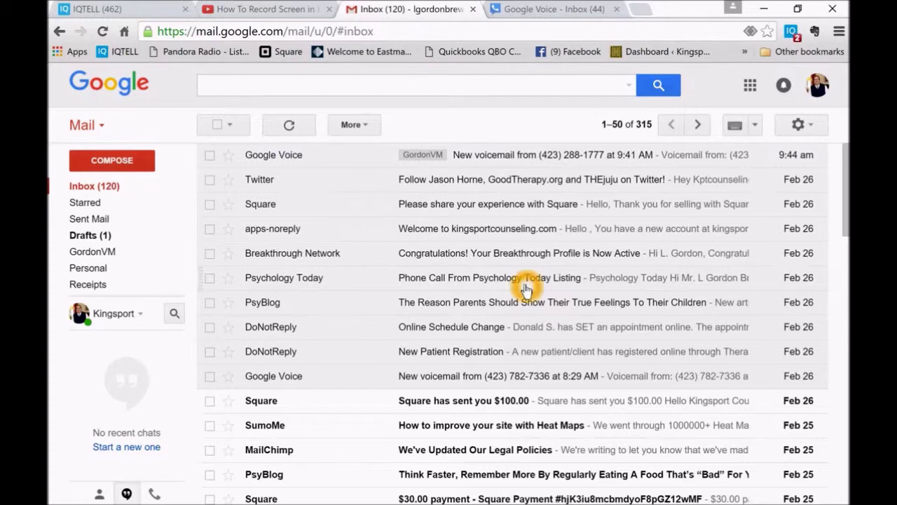
Disable forwarding of all incoming mail in the Forwarding and POP/IMAP settings and save the changes.
{"action": "left_click", "coordinate": [813, 125]}
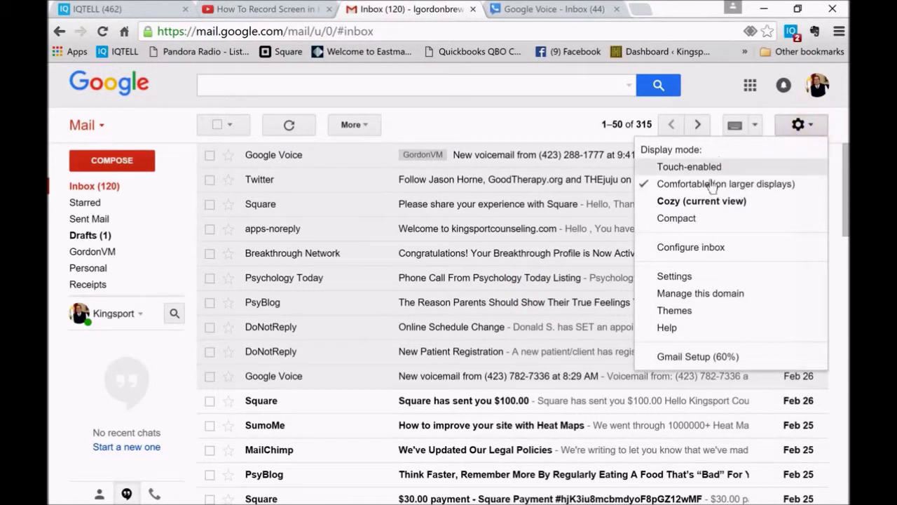
{"action": "left_click", "coordinate": [683, 278]}
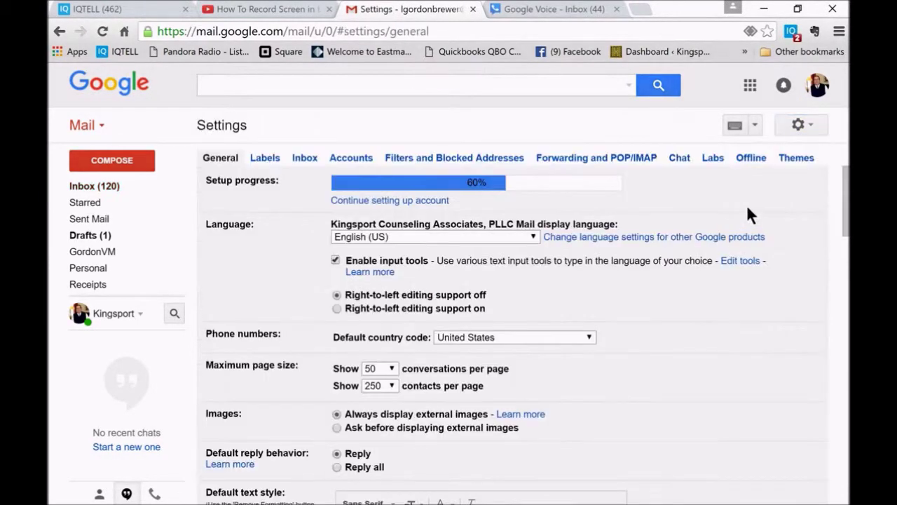
{"action": "left_click", "coordinate": [594, 157]}
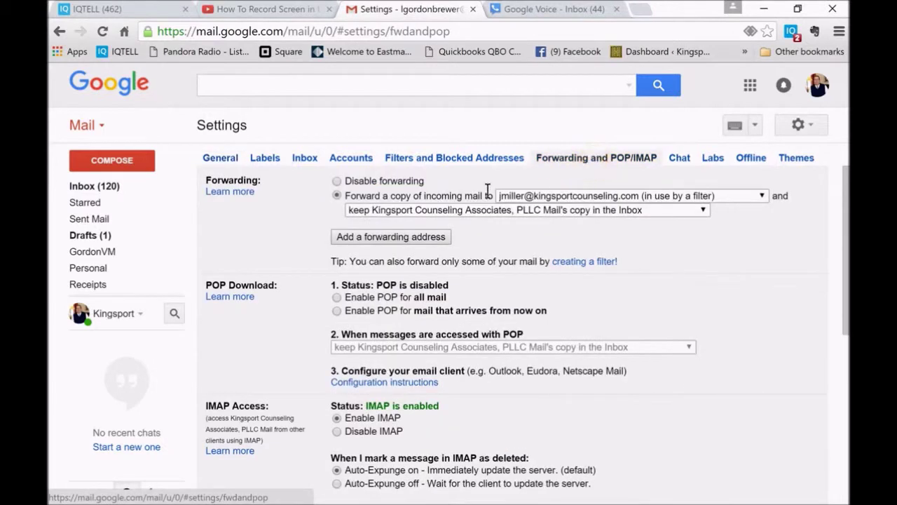
{"action": "left_click", "coordinate": [337, 181]}
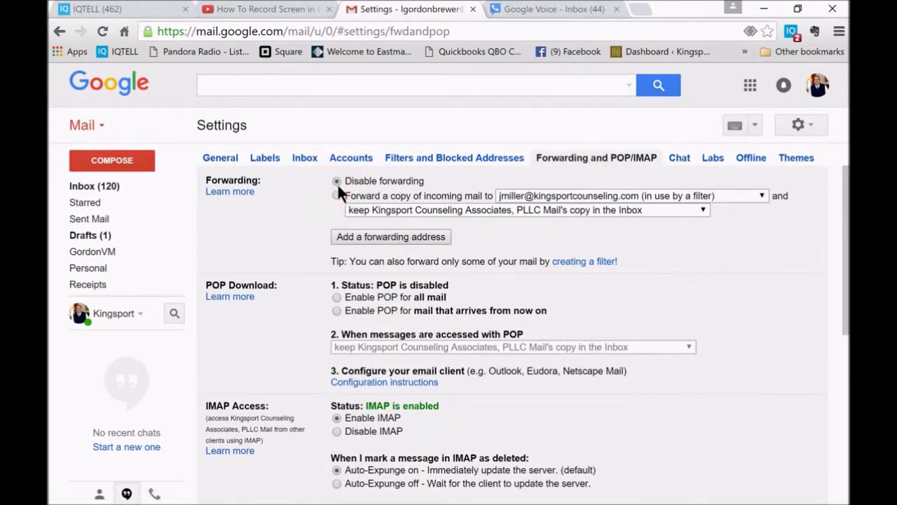
{"action": "left_click", "coordinate": [410, 208]}
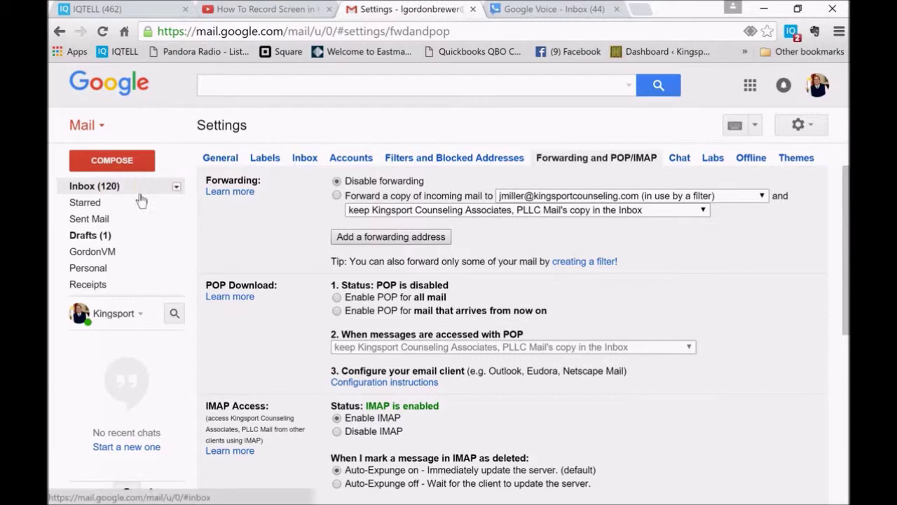
{"action": "scroll", "coordinate": [527, 323], "scroll_direction": "down", "scroll_amount": 10}
{"action": "left_click", "coordinate": [483, 320]}
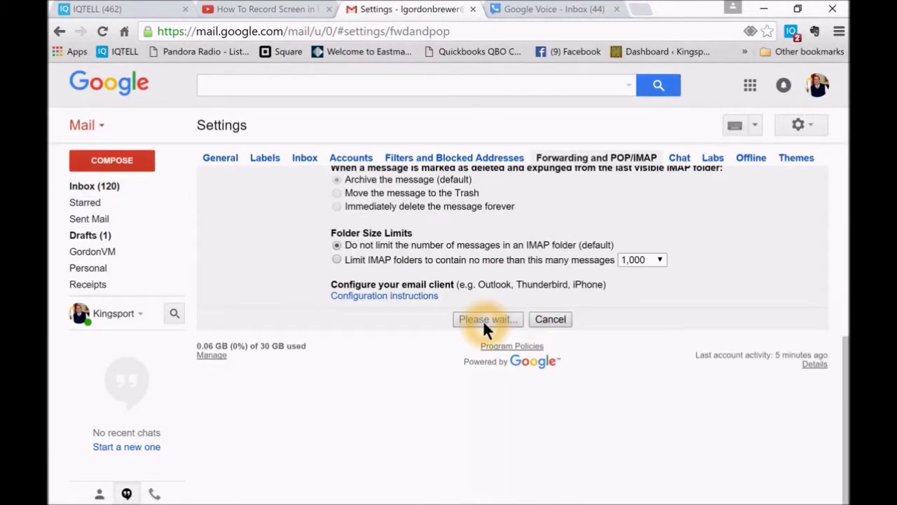
Return to the inbox and open the newest Google Voice voicemail email.
{"action": "left_click", "coordinate": [110, 186]}
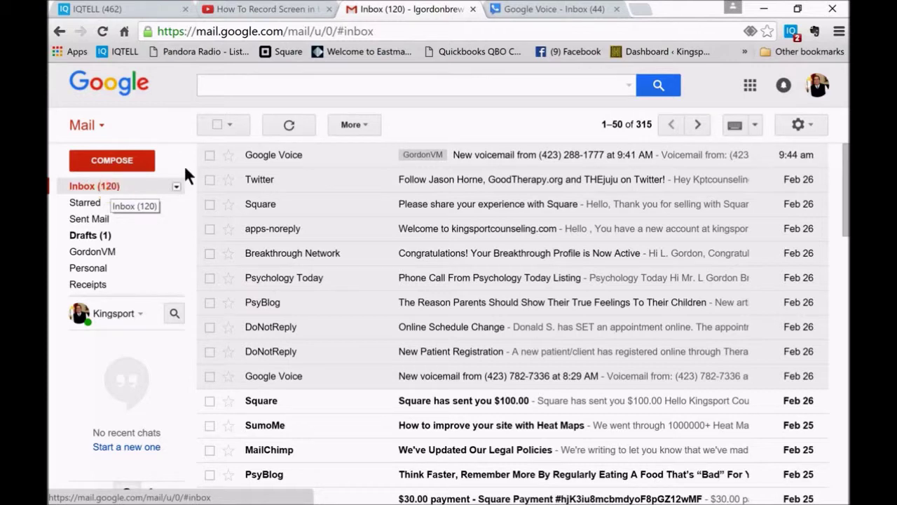
{"action": "left_click", "coordinate": [256, 152]}
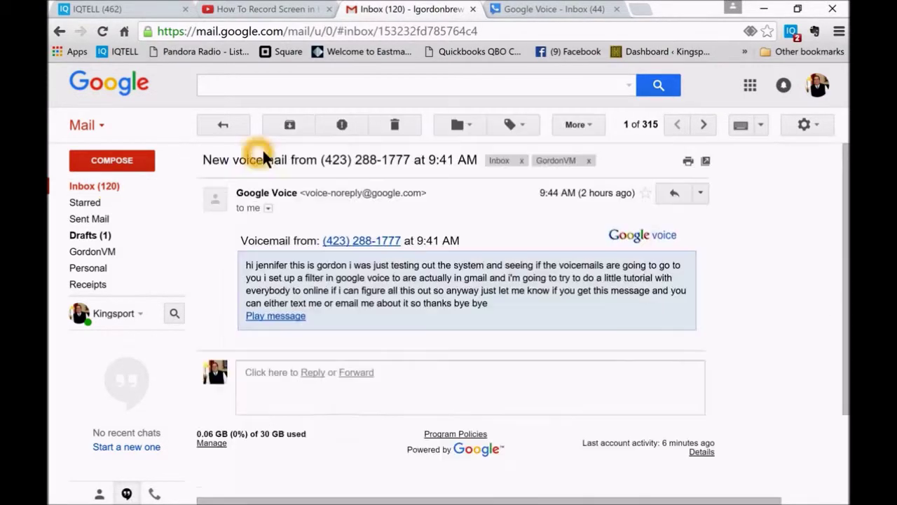
{"action": "left_click", "coordinate": [581, 200]}
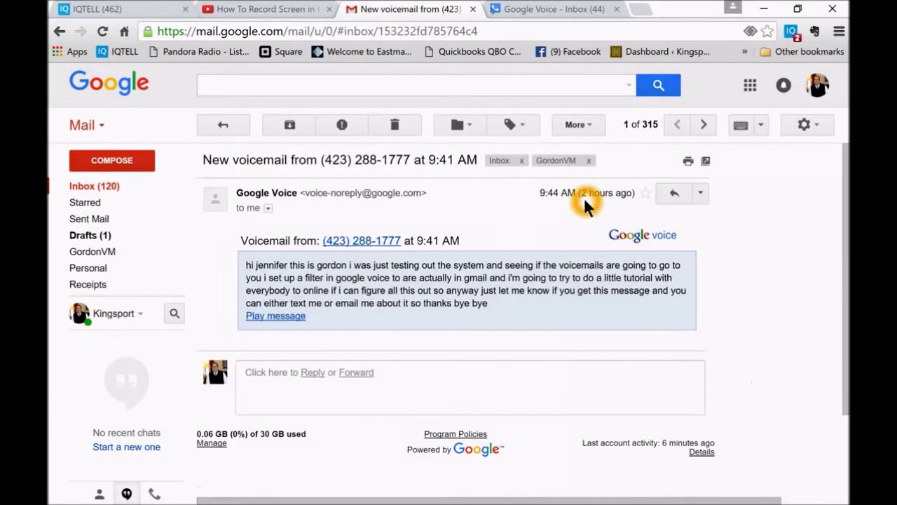
{"action": "left_click", "coordinate": [520, 231]}
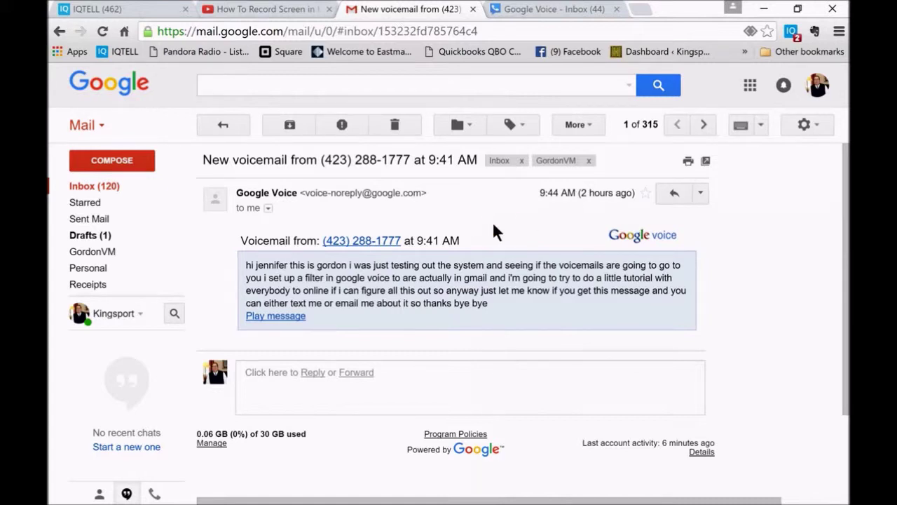
{"action": "left_click", "coordinate": [505, 202]}
{"action": "left_click", "coordinate": [390, 220]}
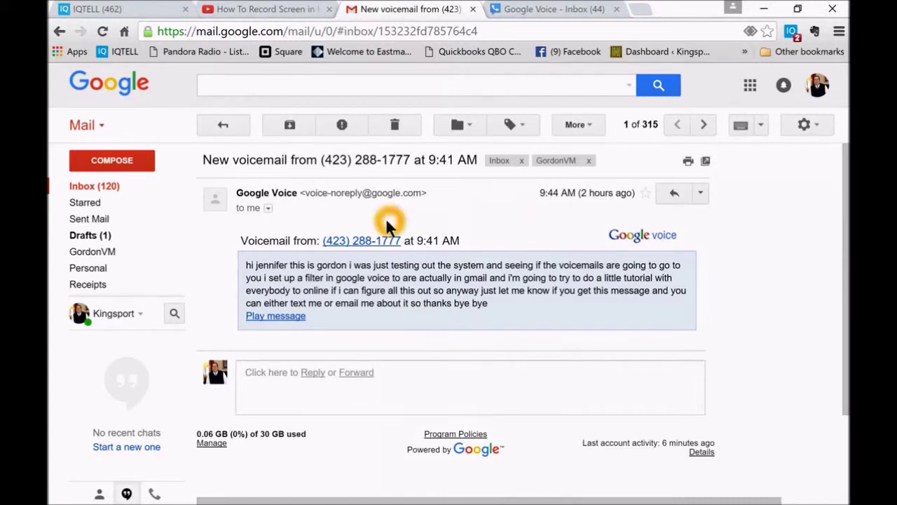
{"action": "left_click", "coordinate": [438, 210]}
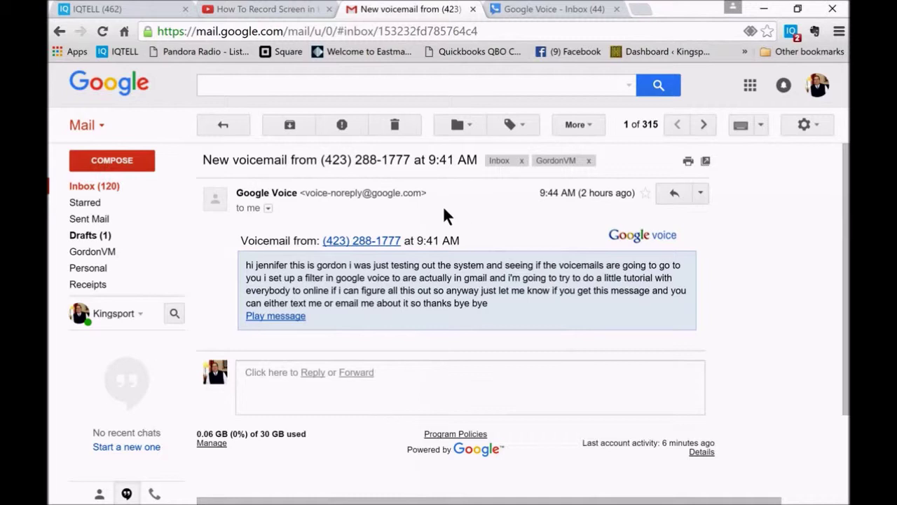
{"action": "left_click", "coordinate": [444, 210]}
{"action": "left_click", "coordinate": [443, 211]}
Start a filter from the open voicemail email that matches messages from the Google Voice sender, and continue to its filter actions.
{"action": "left_click", "coordinate": [589, 125]}
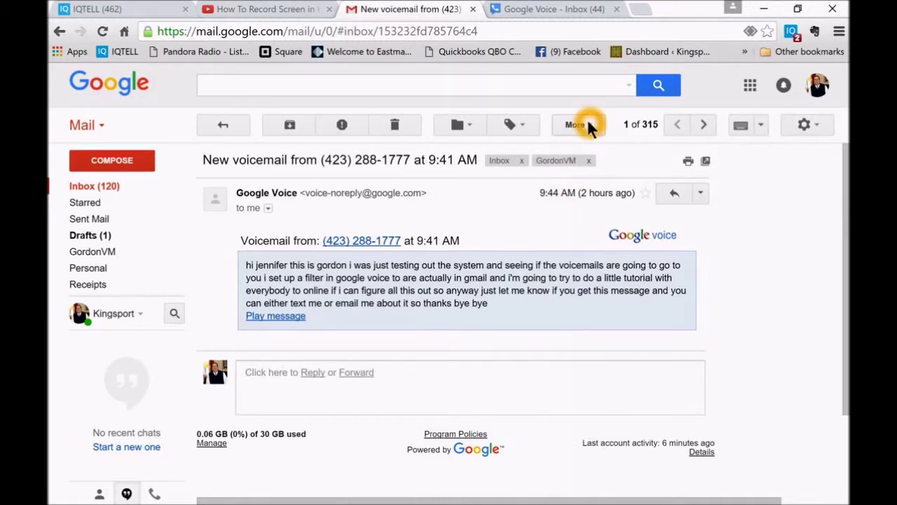
{"action": "left_click", "coordinate": [584, 127]}
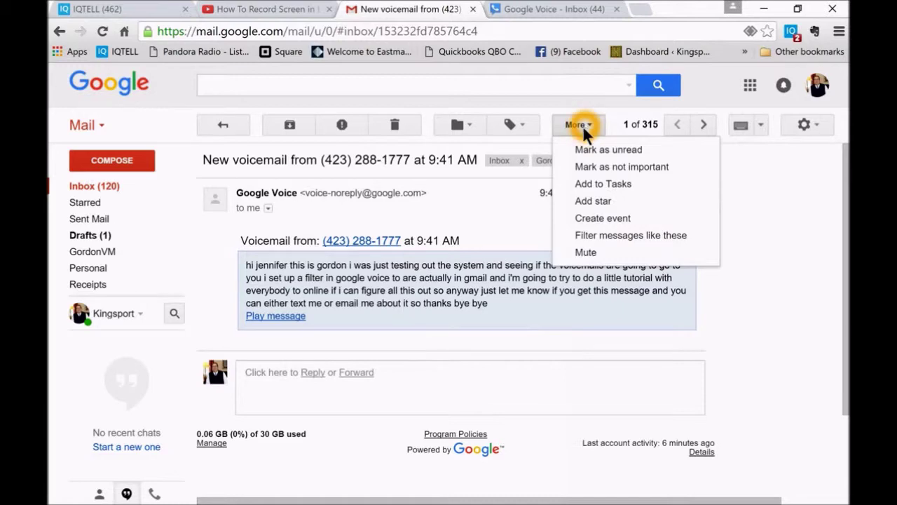
{"action": "left_click", "coordinate": [595, 237]}
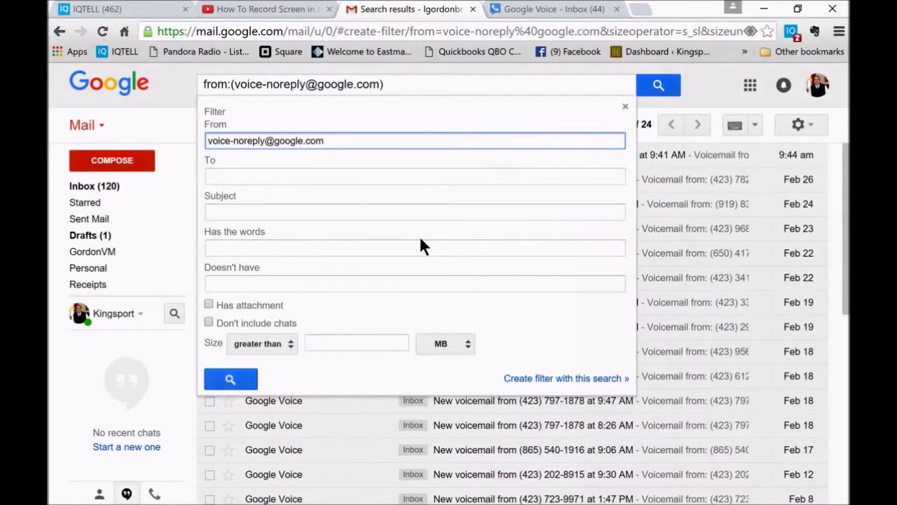
{"action": "left_click", "coordinate": [216, 137]}
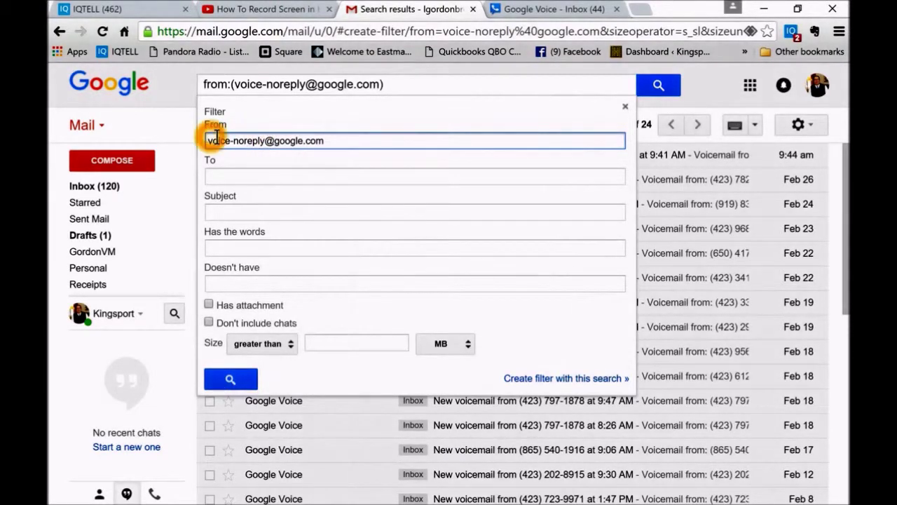
{"action": "left_click", "coordinate": [341, 138]}
{"action": "left_click", "coordinate": [325, 142]}
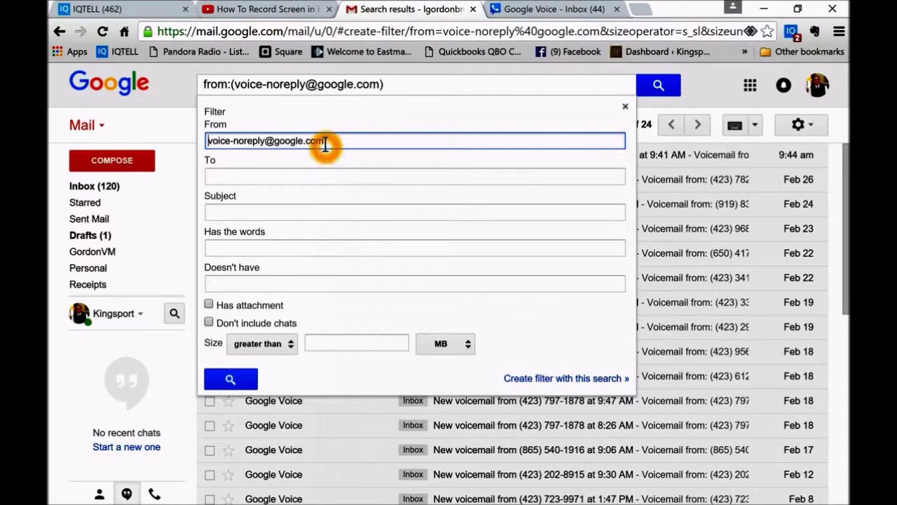
{"action": "left_click", "coordinate": [544, 379]}
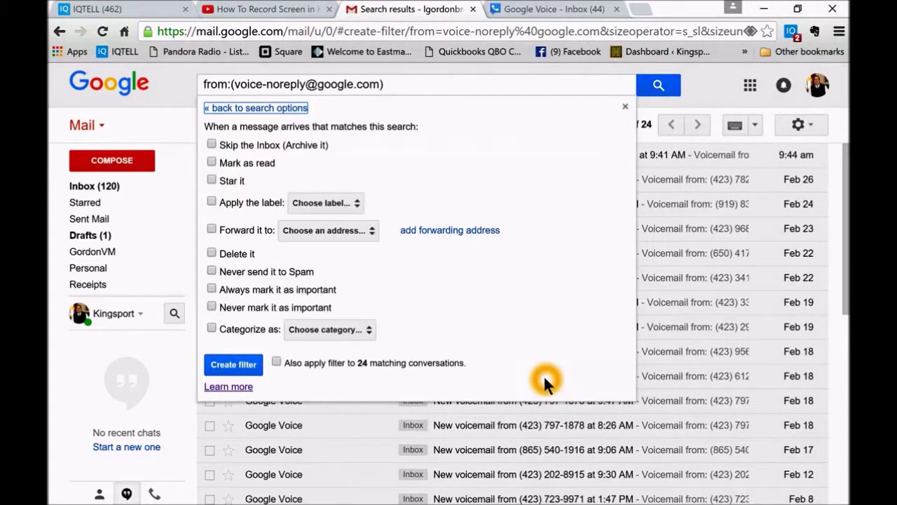
Set the filter to forward matching messages to the assistant's existing forwarding address and apply the existing voicemail label.
{"action": "left_click", "coordinate": [211, 230]}
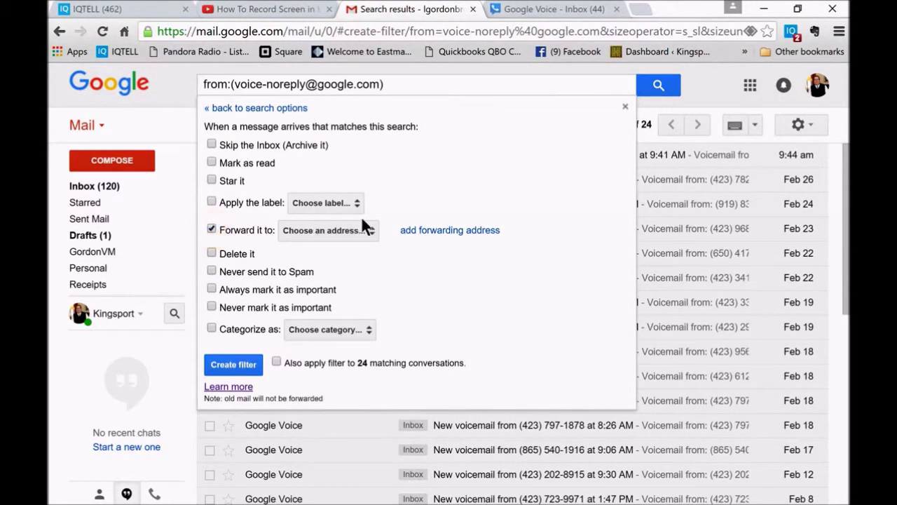
{"action": "left_click", "coordinate": [376, 240]}
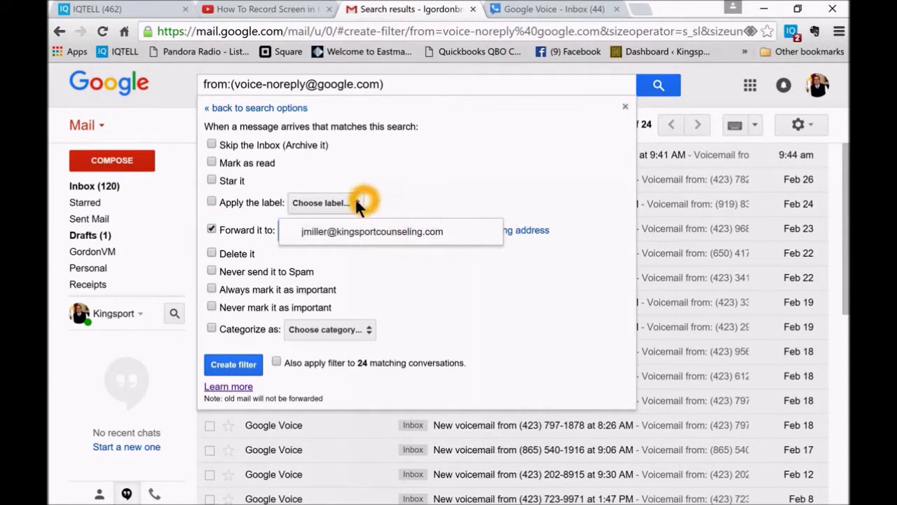
{"action": "left_click", "coordinate": [218, 206]}
{"action": "left_click", "coordinate": [354, 202]}
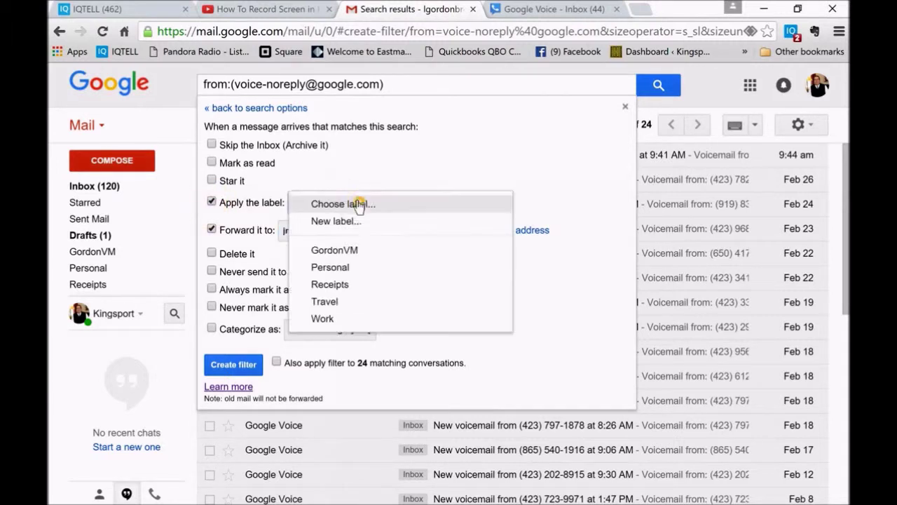
{"action": "left_click", "coordinate": [343, 251]}
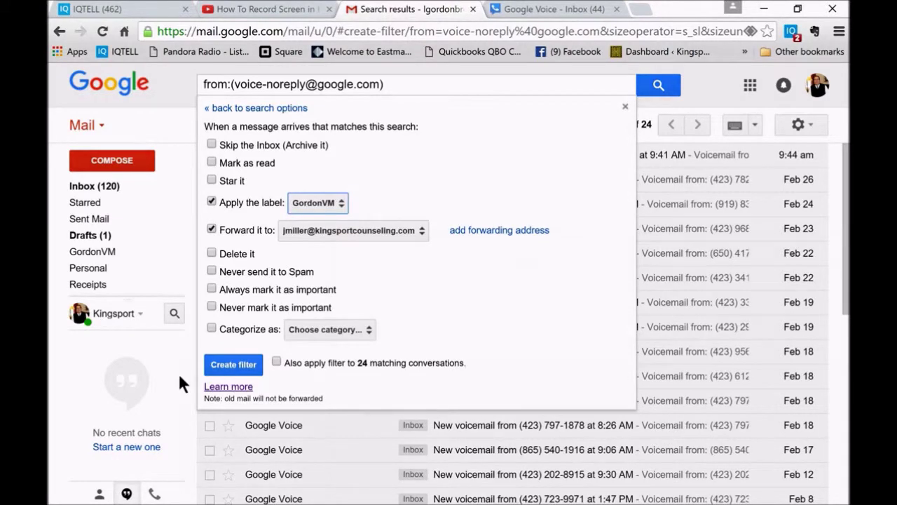
Create the voicemail filter and return to the inbox.
{"action": "left_click", "coordinate": [238, 359]}
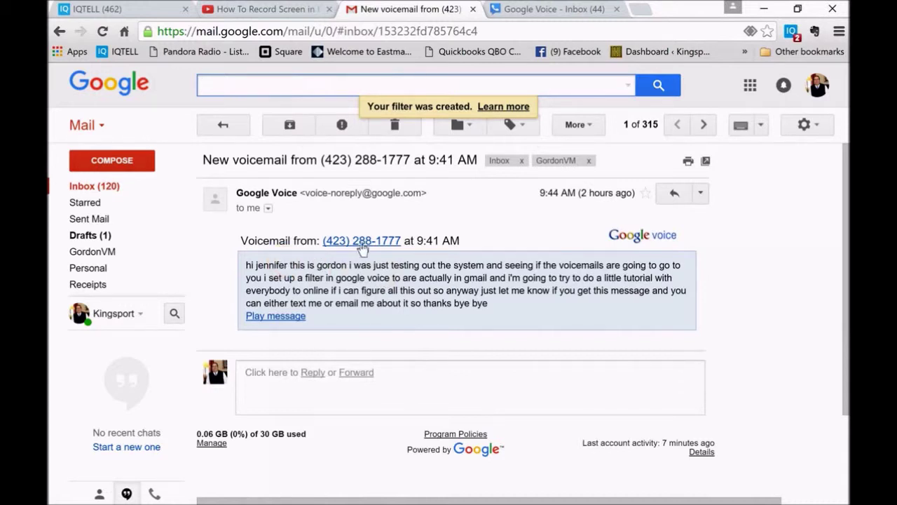
{"action": "left_click", "coordinate": [498, 213]}
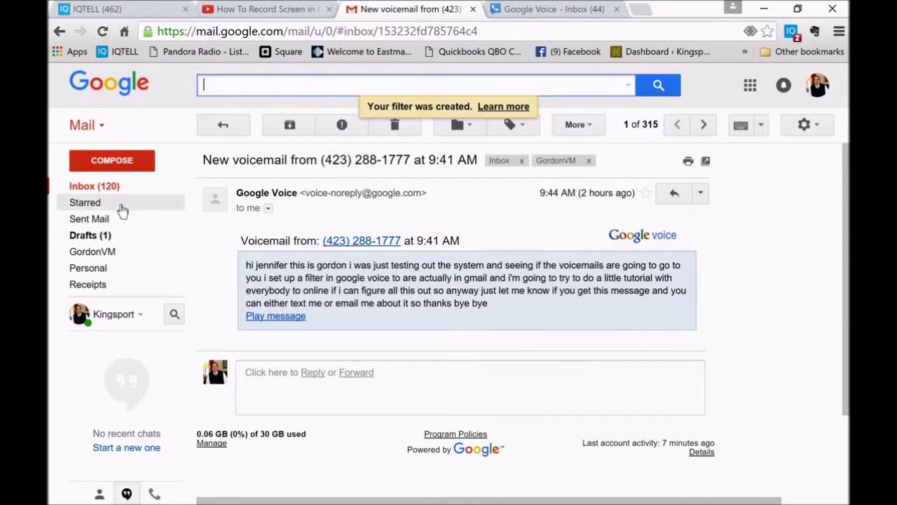
{"action": "left_click", "coordinate": [105, 187]}
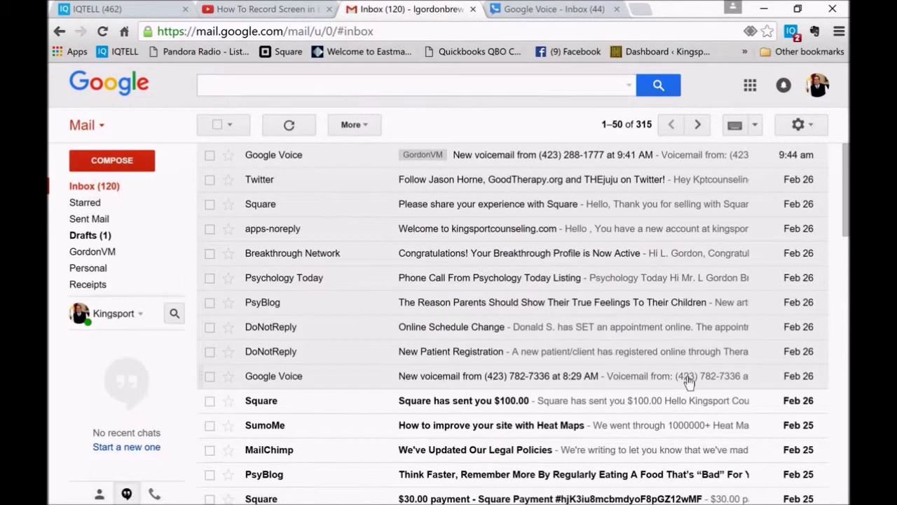